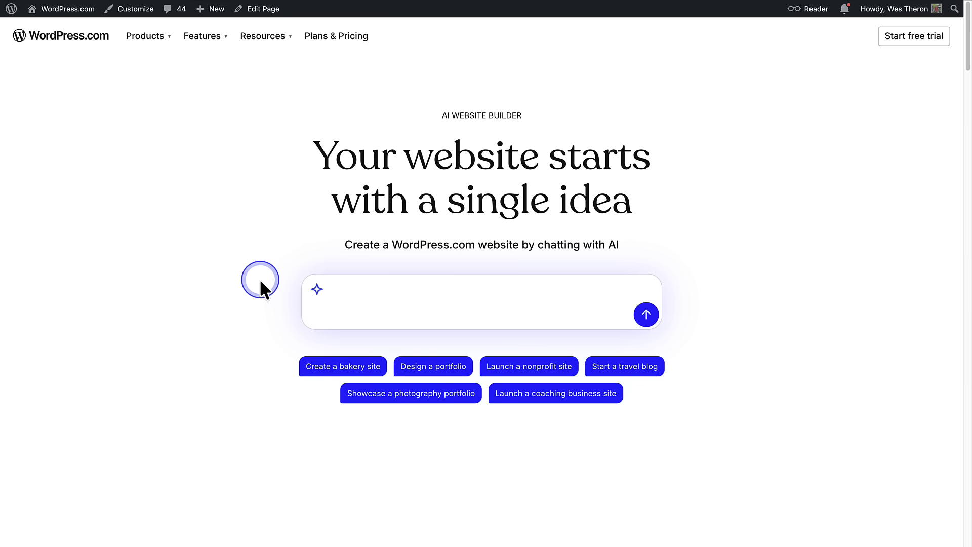
- Paste the request for a professional nutrition and wellness consulting website into the prompt box
text(Build a professional website for your nutrition a wellness consulting business)
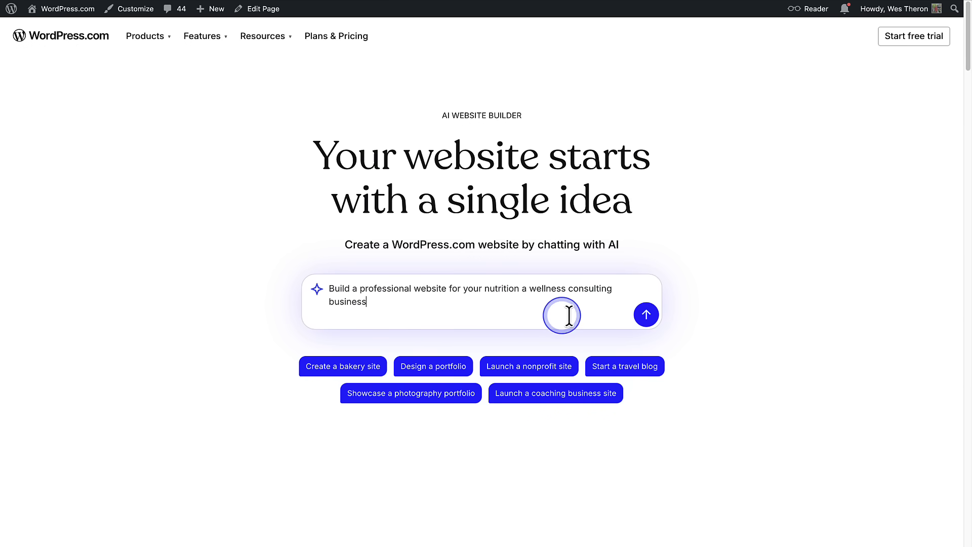
- Send the request, confirm Create my site, and scroll through the generated Harmony Wellness Studio homepage
click(645, 315)
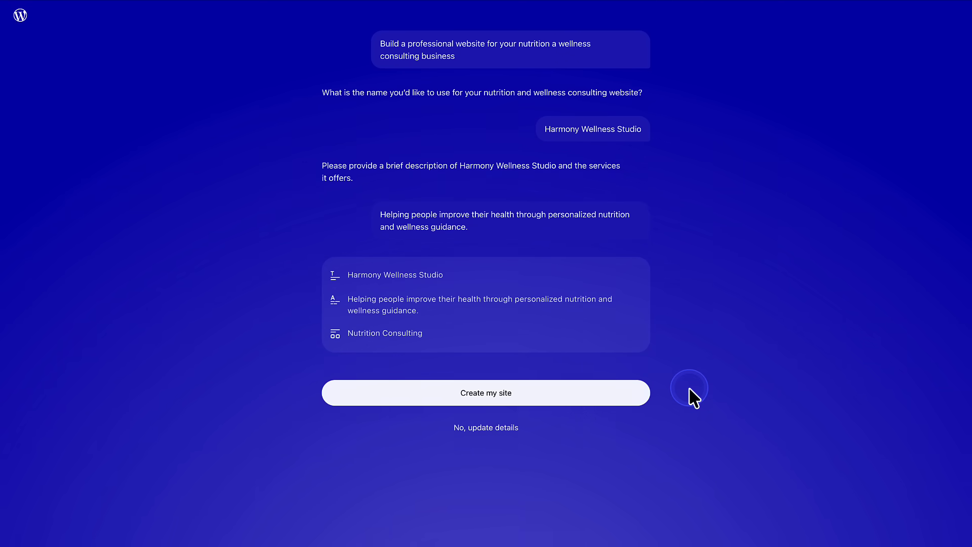
click(491, 393)
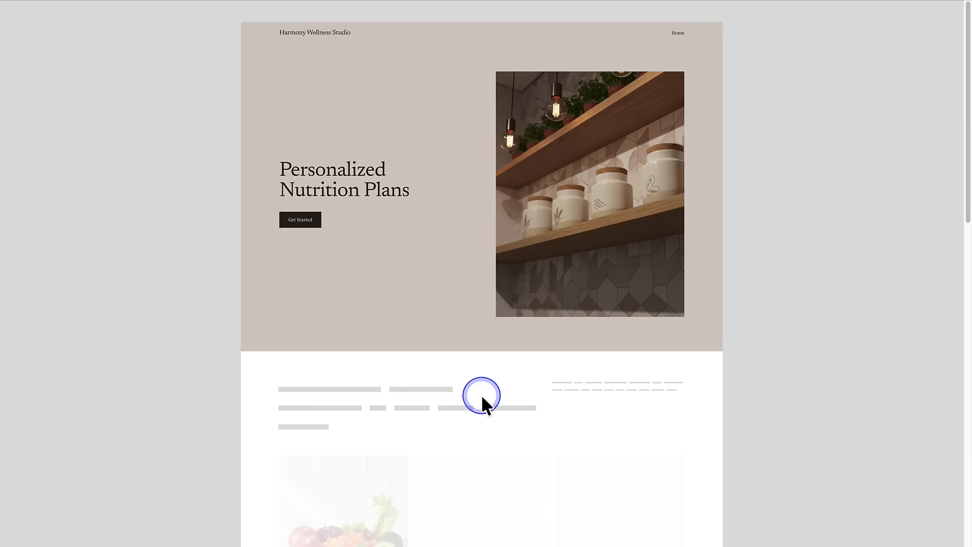
scroll(485, 405, down, 8)
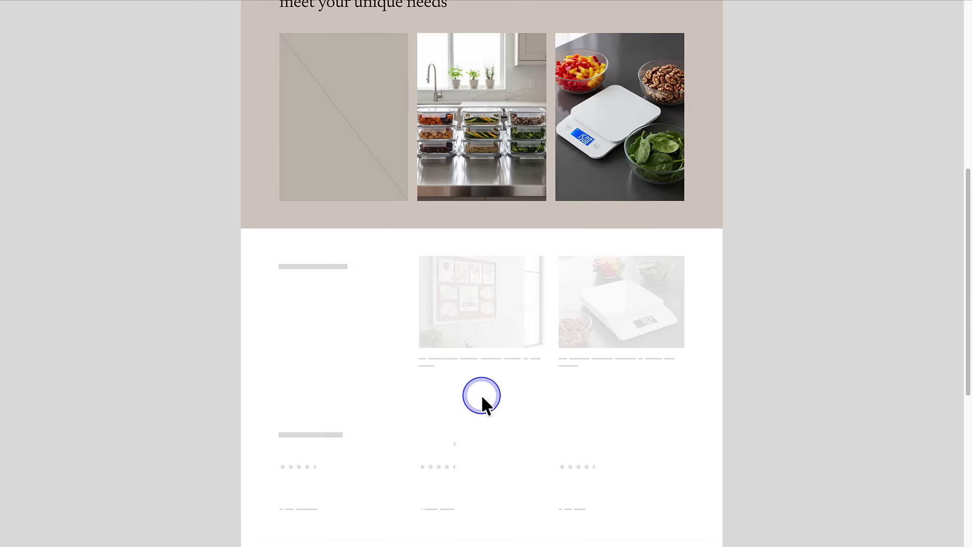
scroll(481, 394, down, 10)
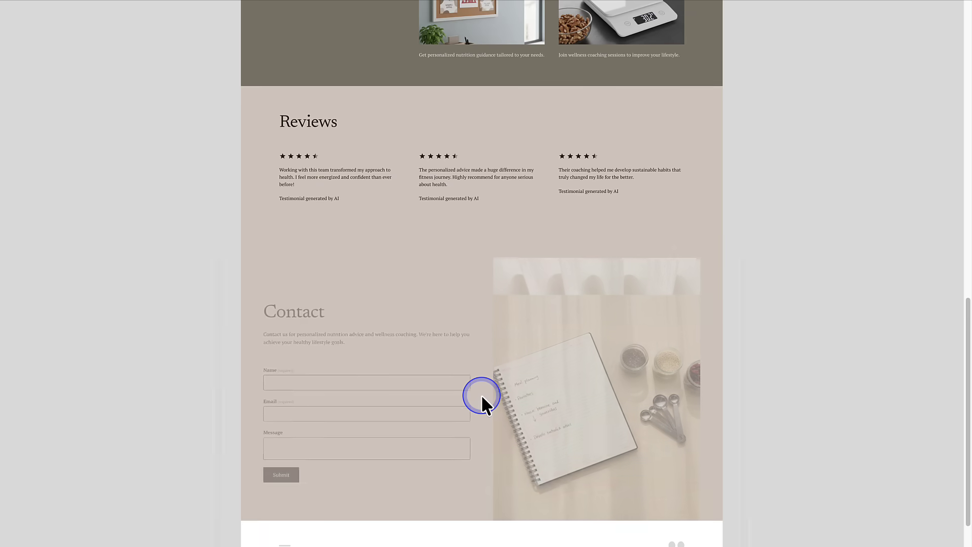
scroll(481, 394, down, 1)
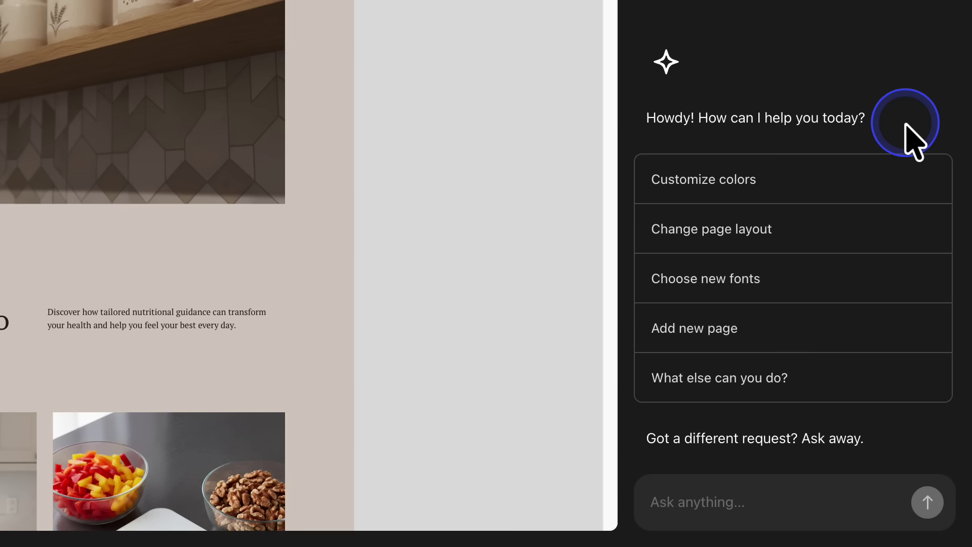
- Ask the assistant for green colour palettes and apply the pale sage-green one
click(861, 184)
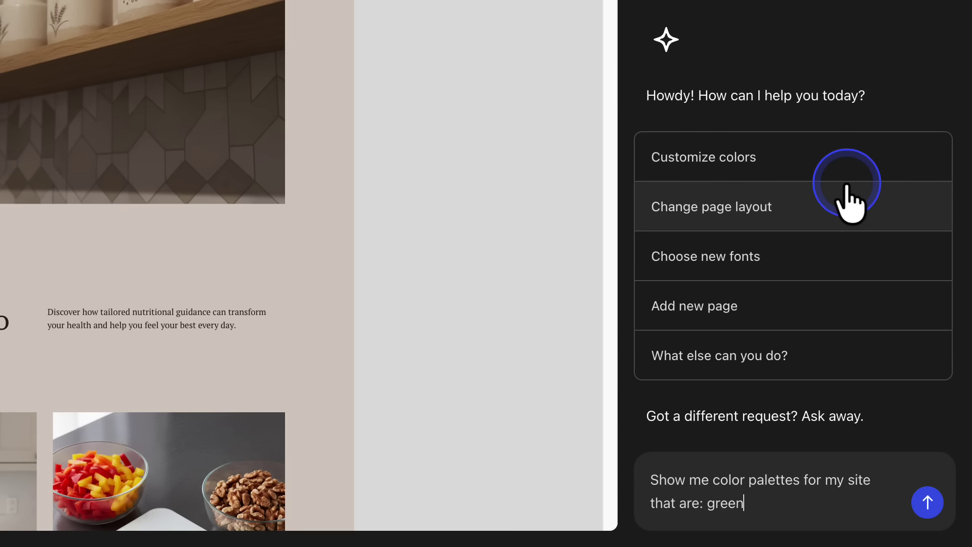
click(928, 503)
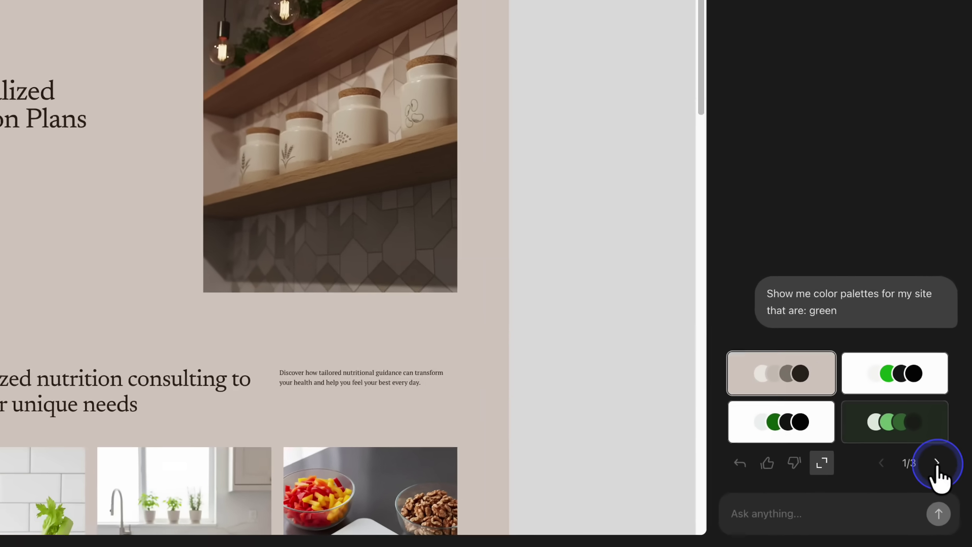
click(923, 433)
click(824, 456)
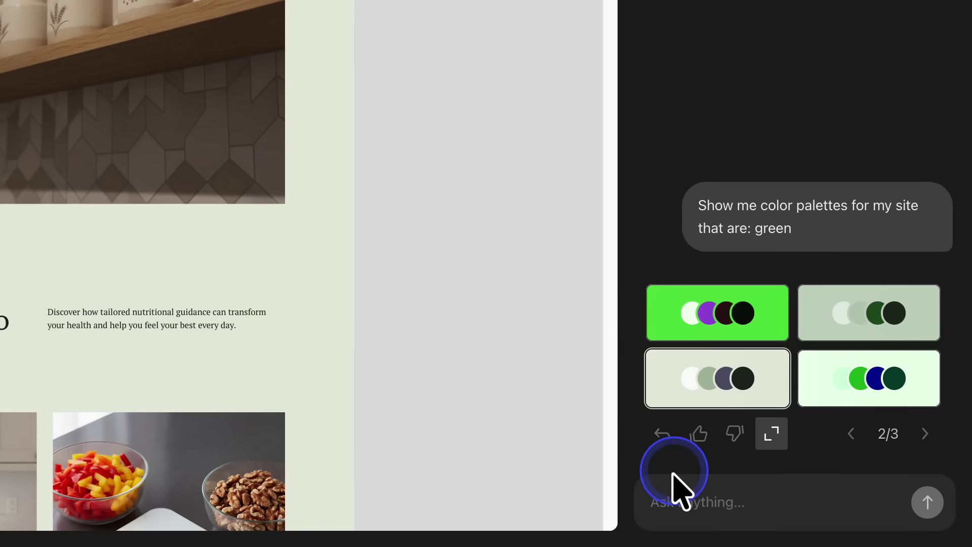
- Request font options with 'Customize fonts' and apply the fourth, sans-serif font pairing
text(Customize fonts)
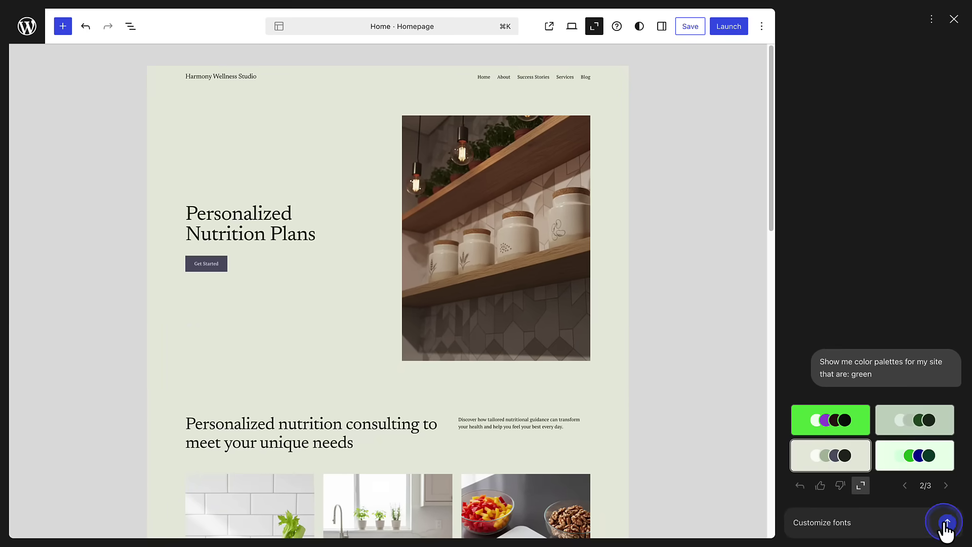
click(927, 501)
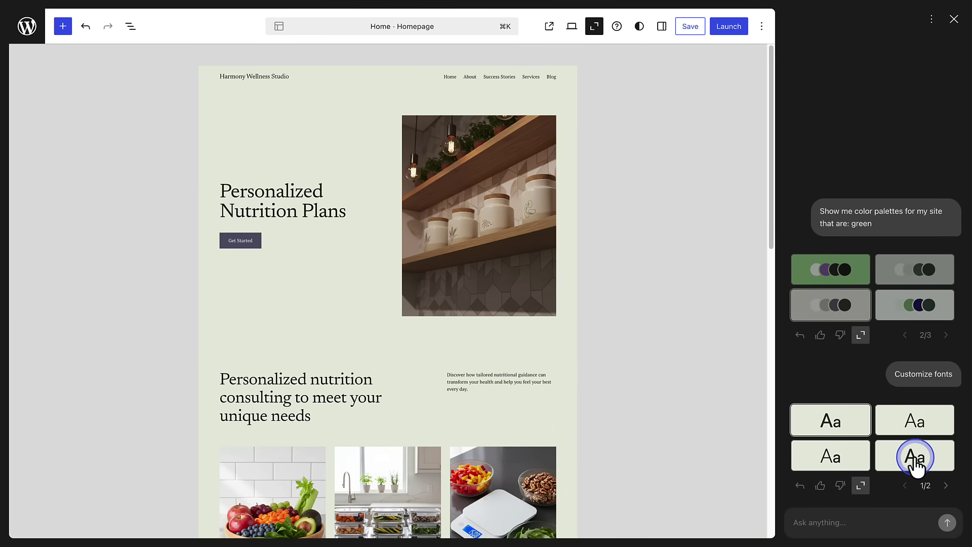
click(915, 456)
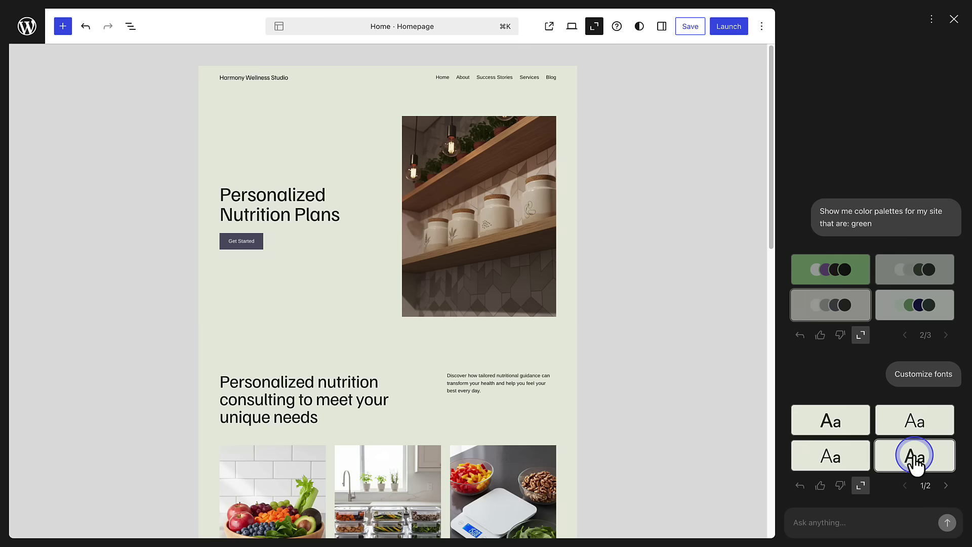
- Select the Reviews section and ask the assistant to 'Replace the testimonials section', previewing its next design
drag(771, 234, 764, 516)
click(507, 102)
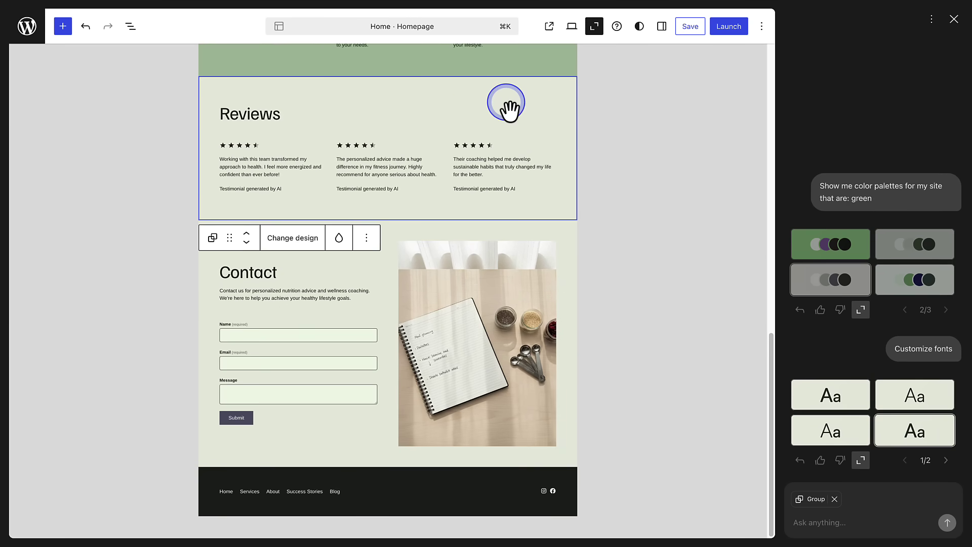
click(131, 28)
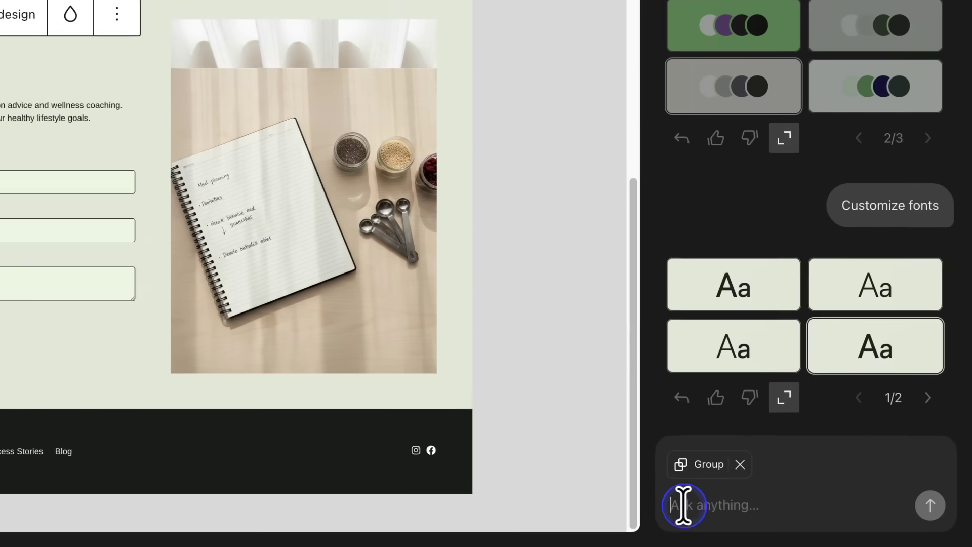
text(Replace the testimonials section)
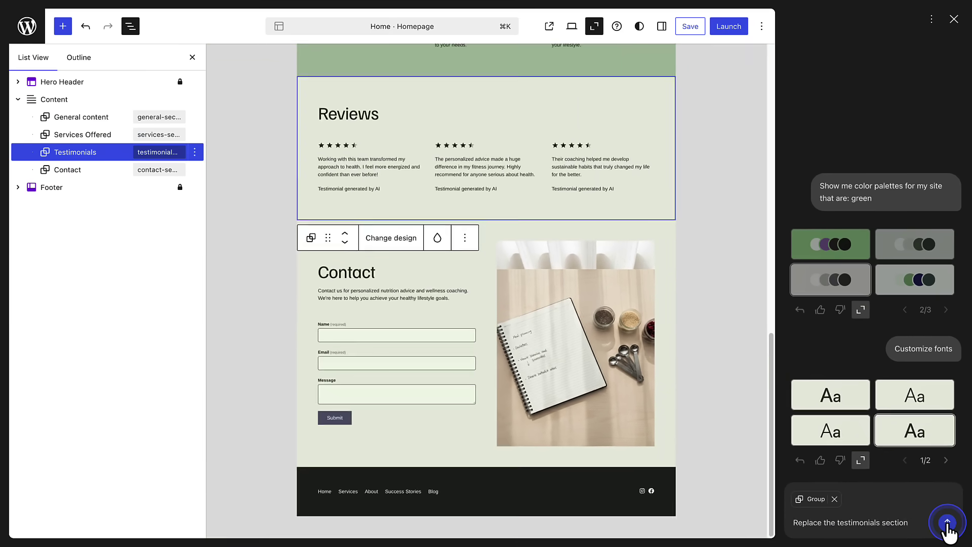
click(927, 502)
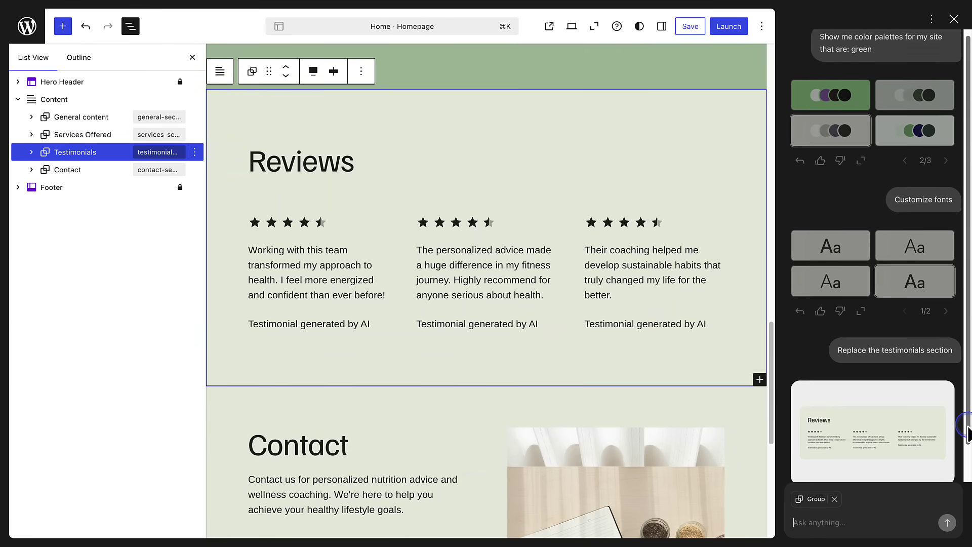
click(946, 461)
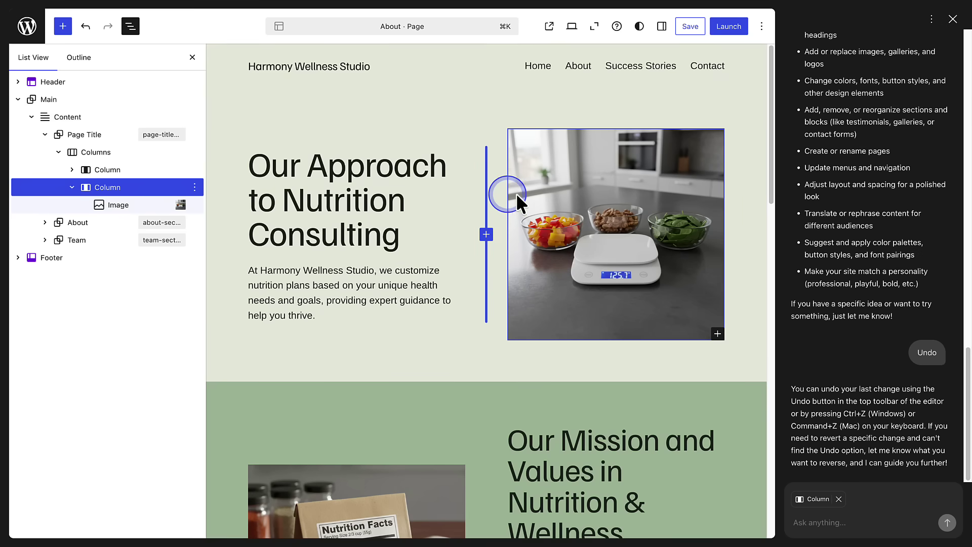
- Delete the About page kitchen photo, undo twice to restore it, and reopen the AI assistant
click(572, 195)
key(Delete)
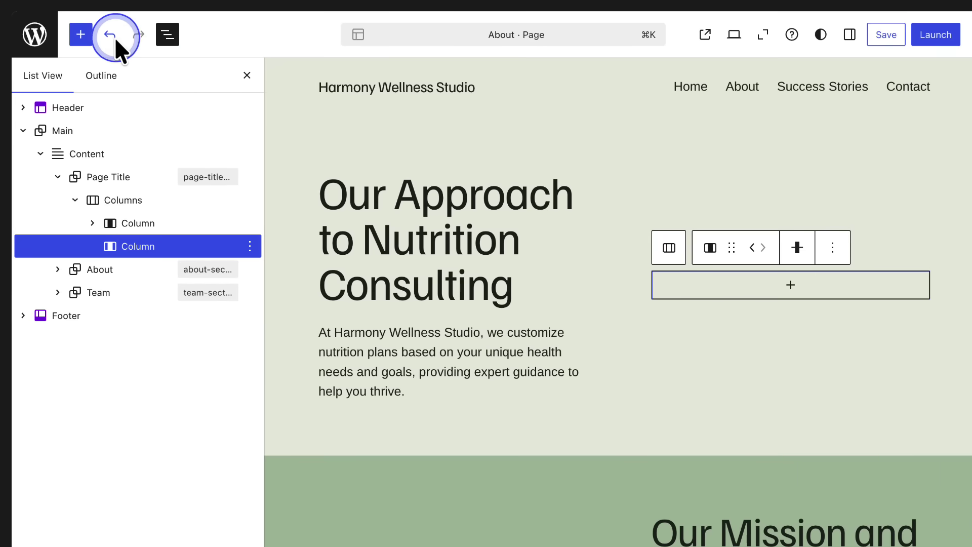
click(87, 28)
click(115, 38)
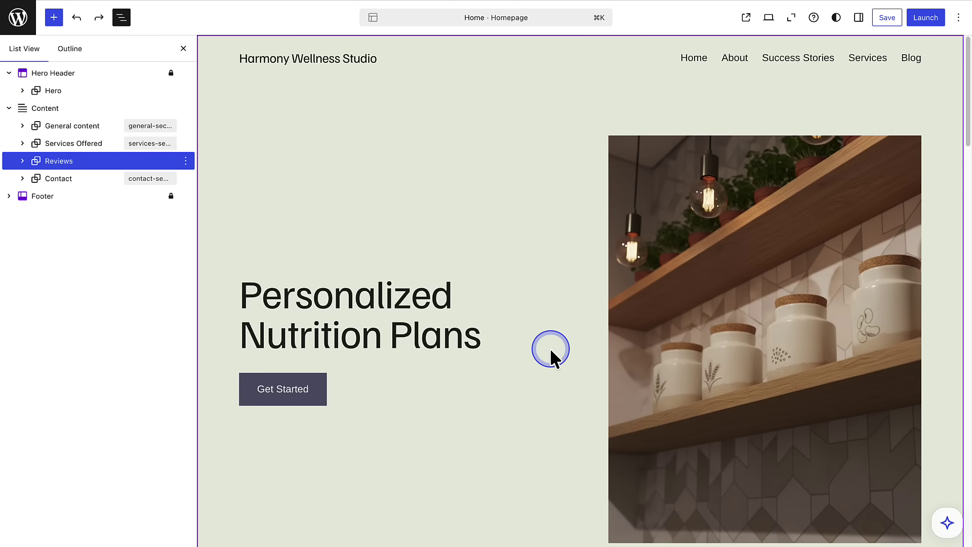
click(947, 522)
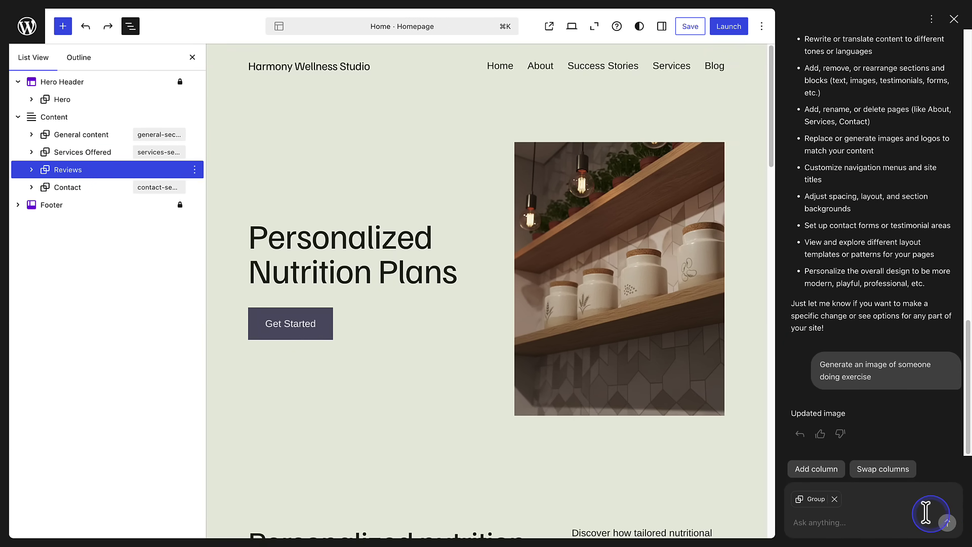
- Change the hero heading's word 'Nutrition' to 'Exercise'
click(371, 278)
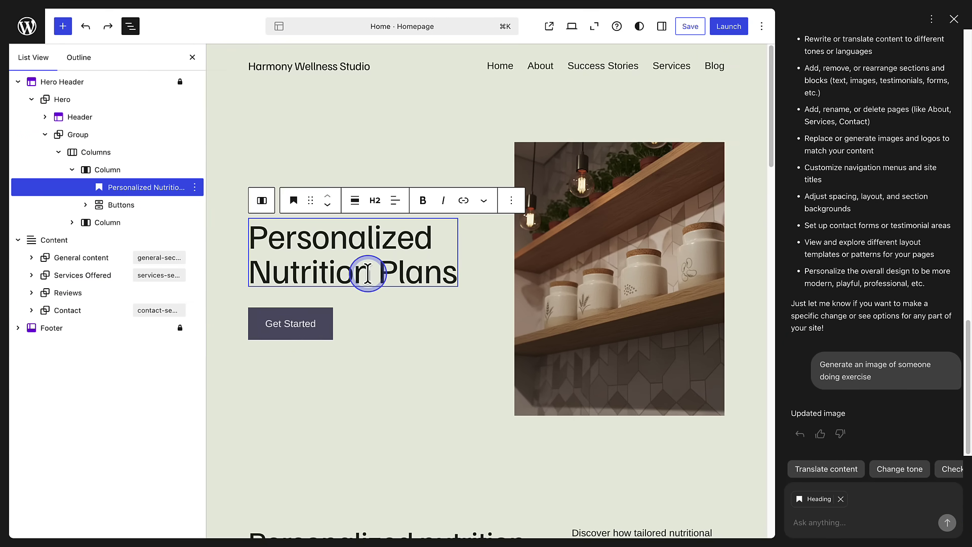
drag(369, 271, 226, 268)
text(Exercise)
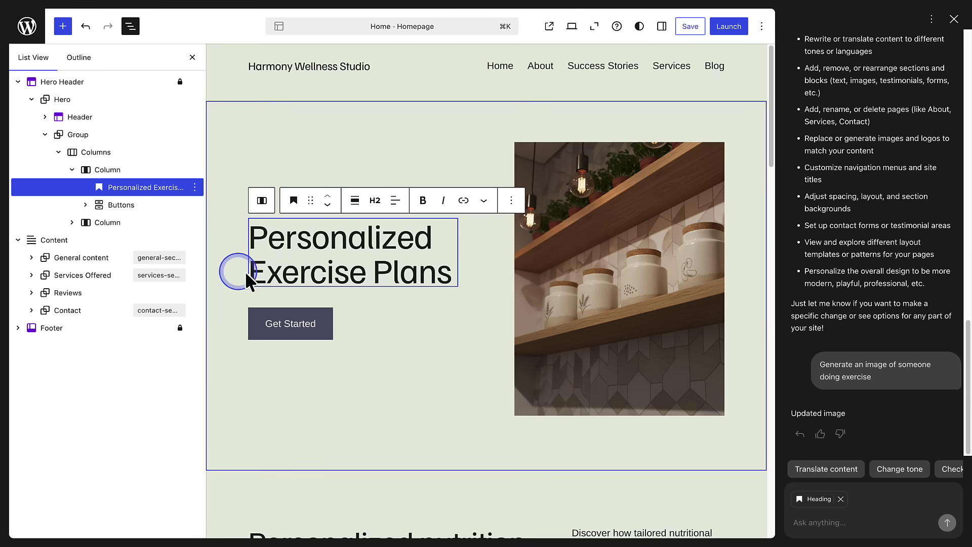
- Replace the hero image with an AI-generated image of someone lifting weights
click(576, 259)
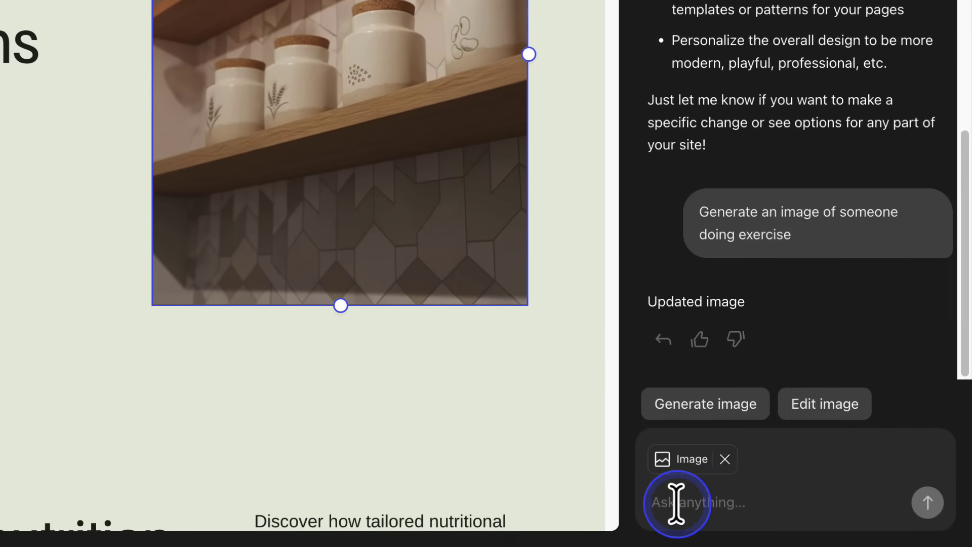
click(808, 524)
text(Generate an image of someone lifting weights)
click(927, 502)
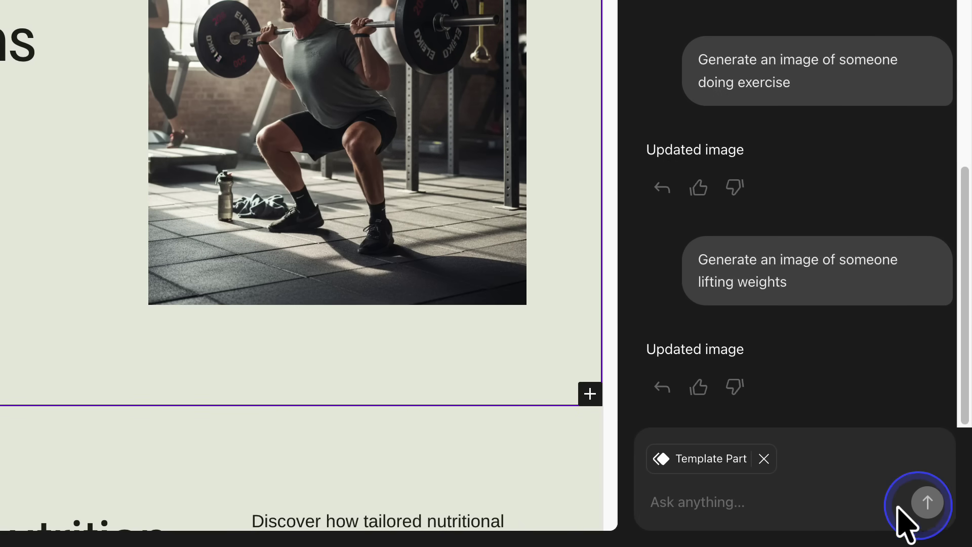
- Ask the assistant to 'Add a gallery section' and page through the suggested gallery layouts
click(660, 502)
text(Add a gallery section)
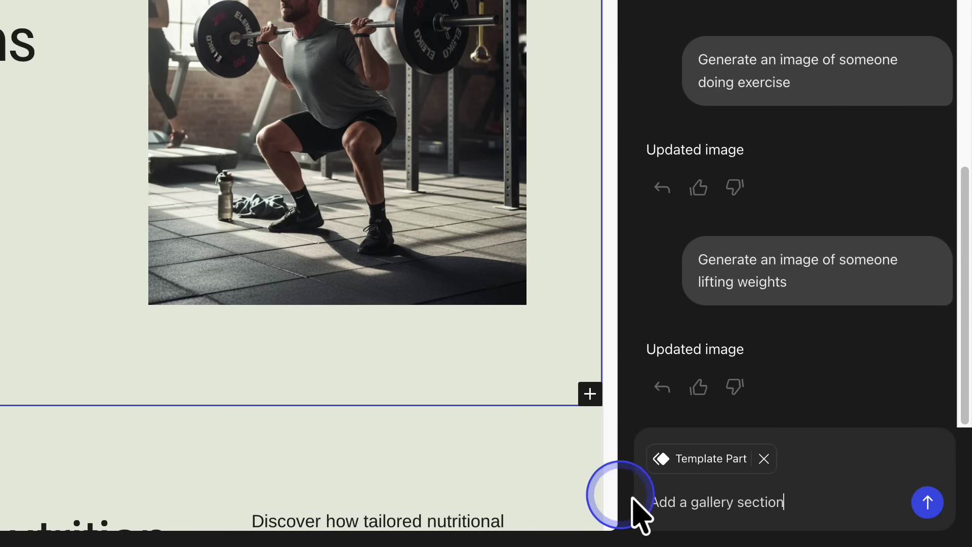
click(927, 504)
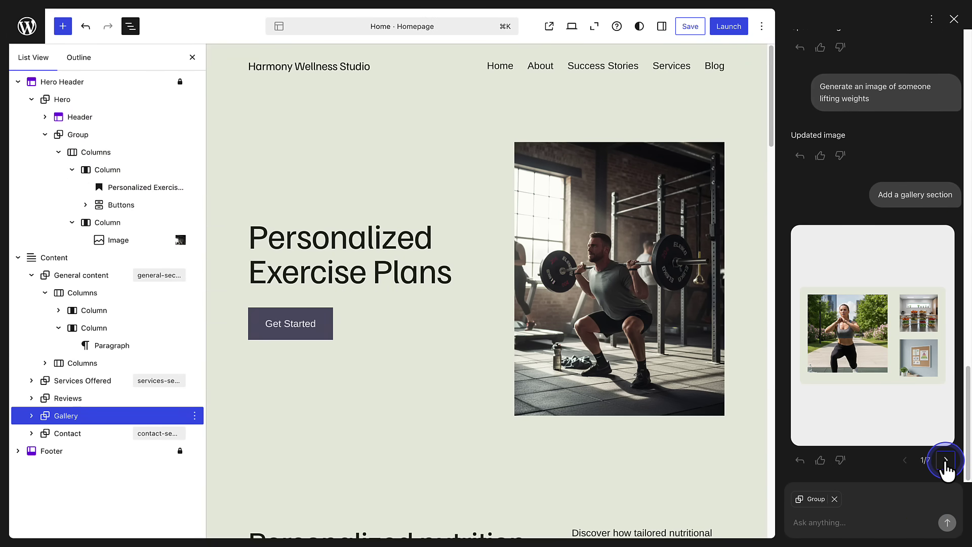
click(946, 460)
click(945, 459)
- Replace the top gallery's pantry-jar photo with an uploaded photo of food bowls
click(945, 459)
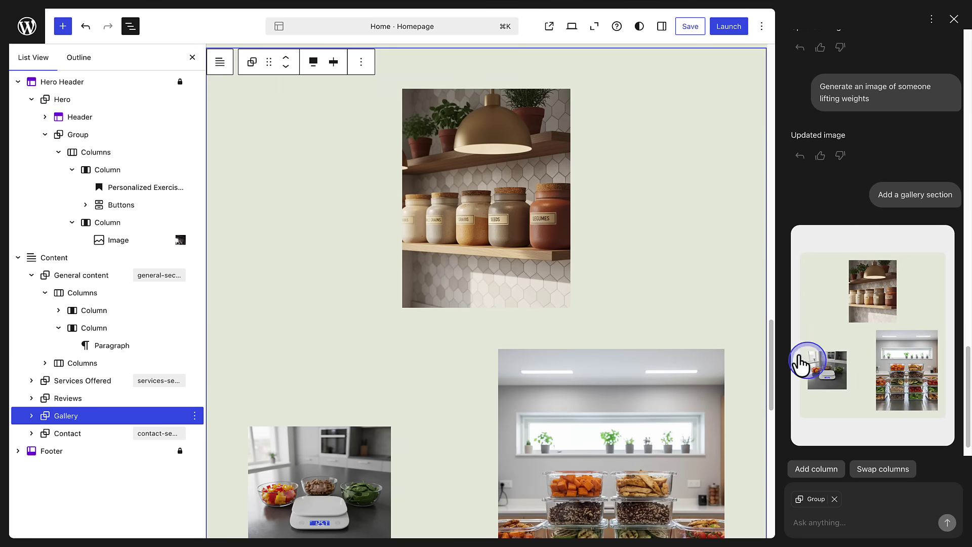
click(565, 224)
click(633, 74)
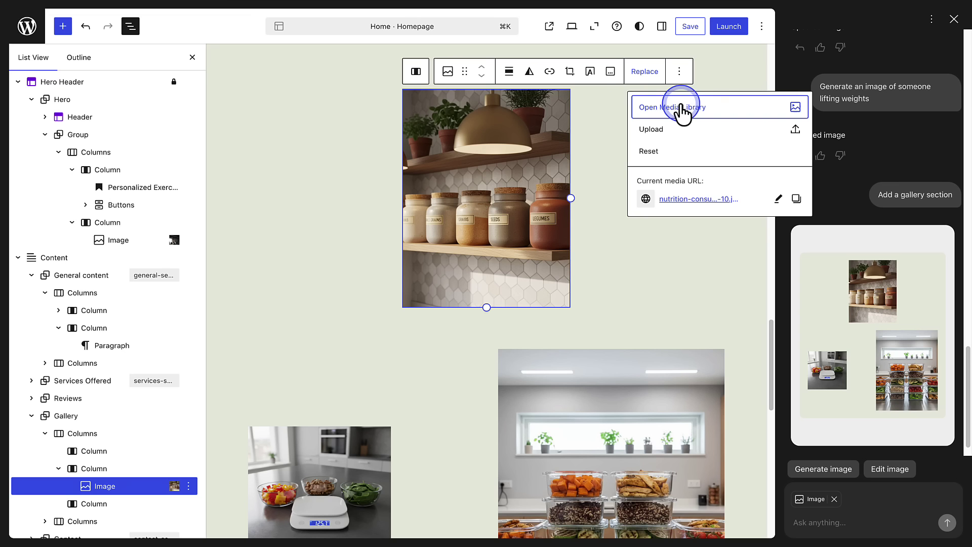
click(648, 133)
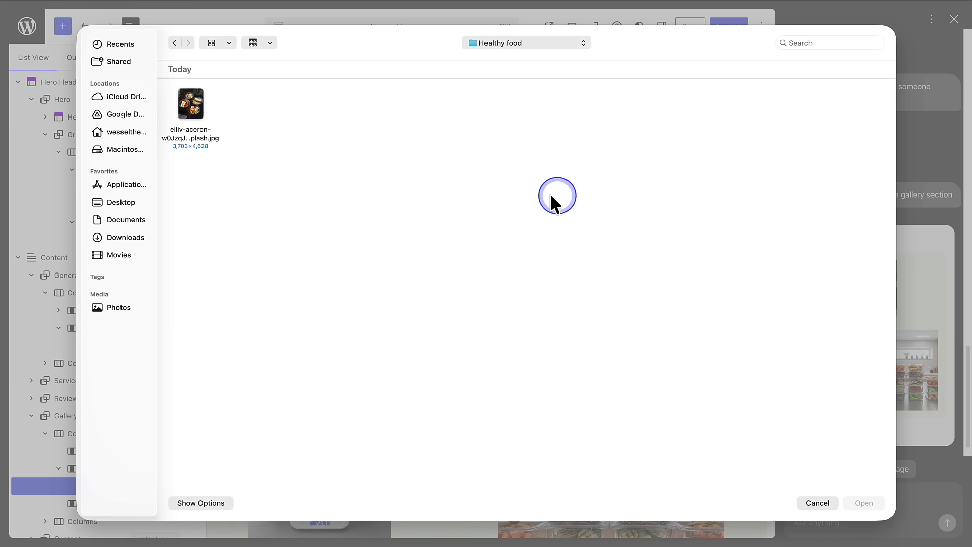
click(186, 105)
click(866, 503)
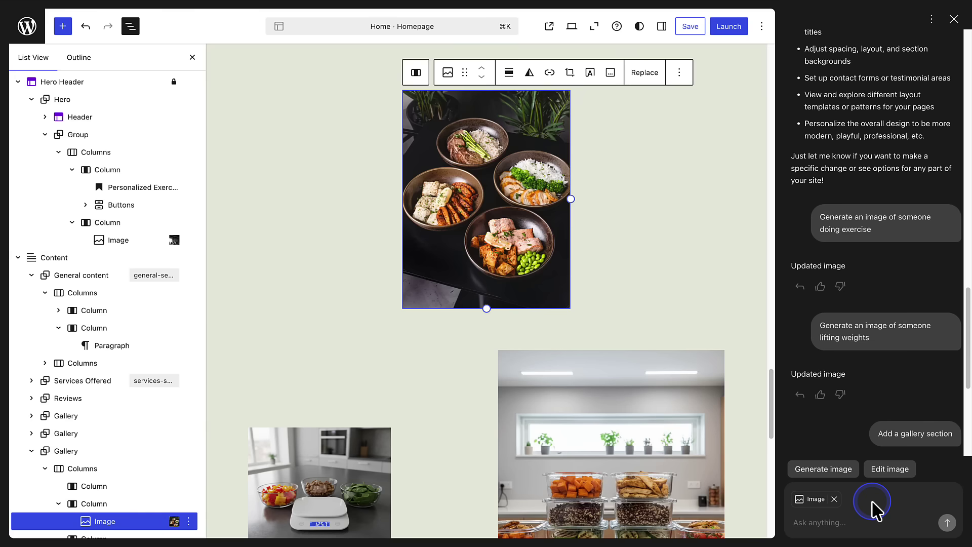
- Select the Gallery group, try moving it up and back down, then apply Style 2
click(69, 456)
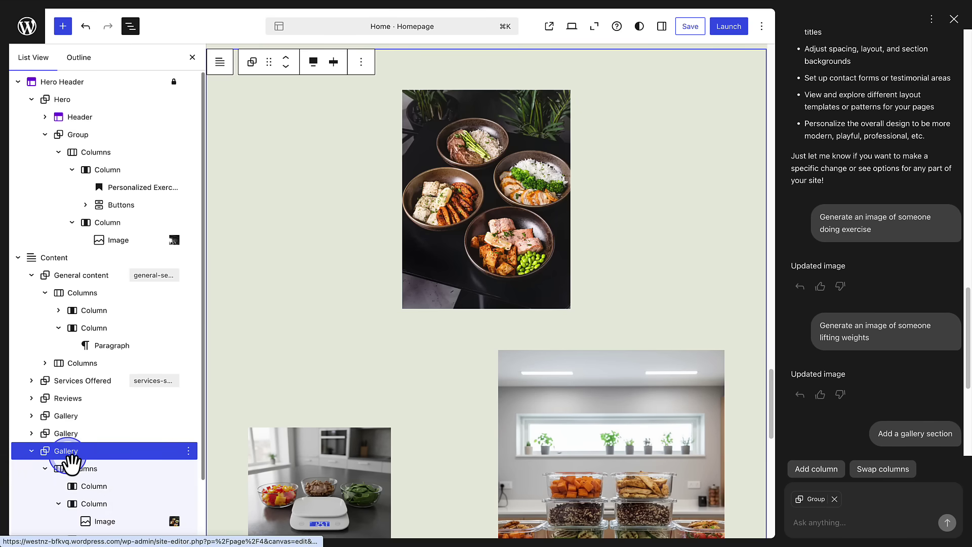
click(954, 19)
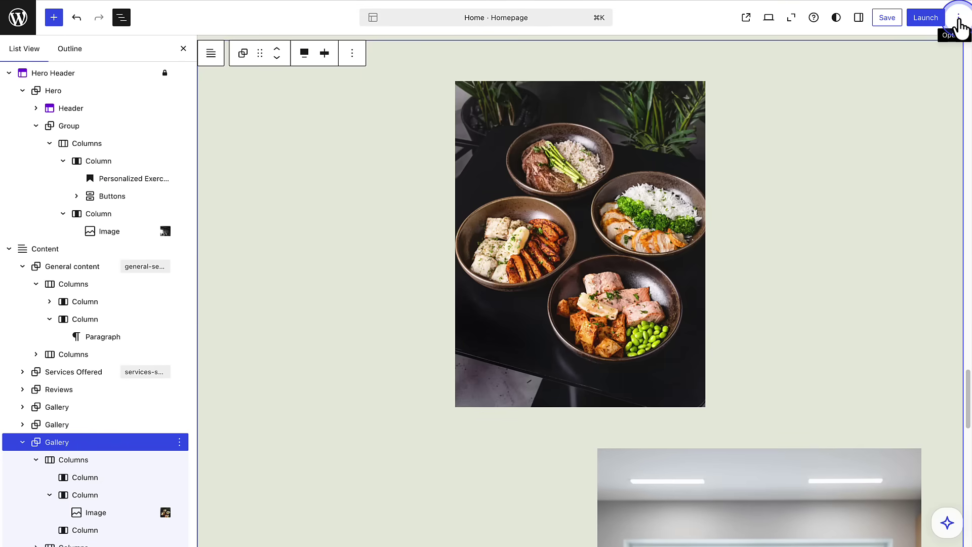
click(792, 23)
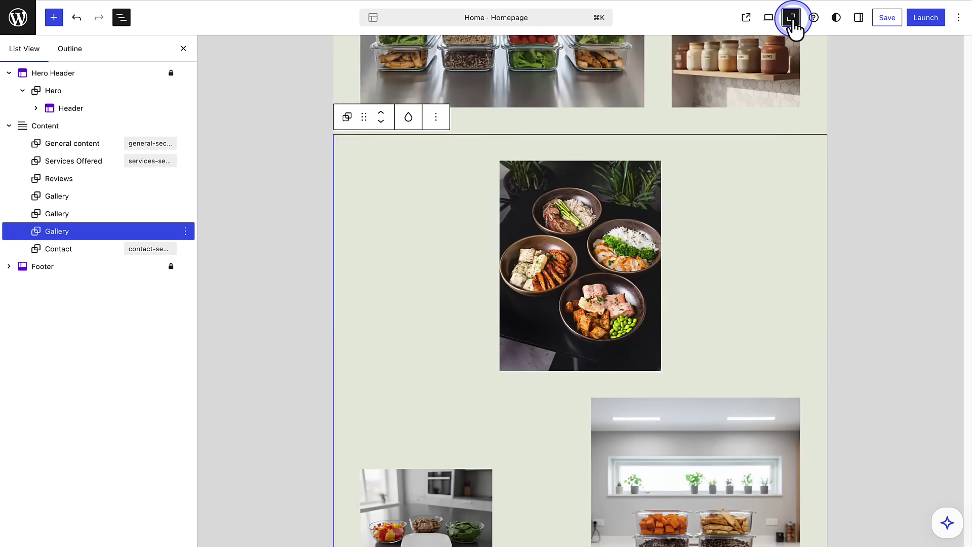
scroll(837, 215, down, 6)
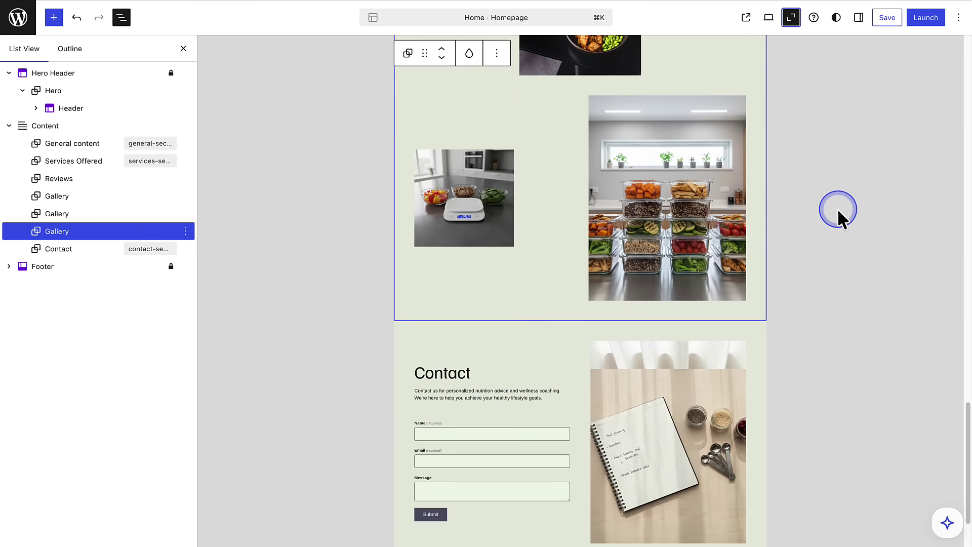
scroll(838, 215, up, 5)
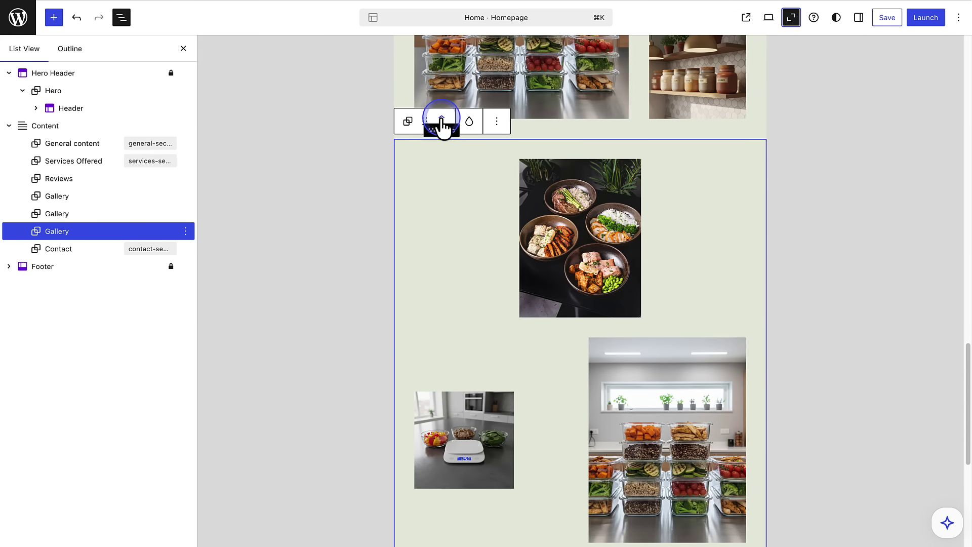
click(441, 120)
click(442, 126)
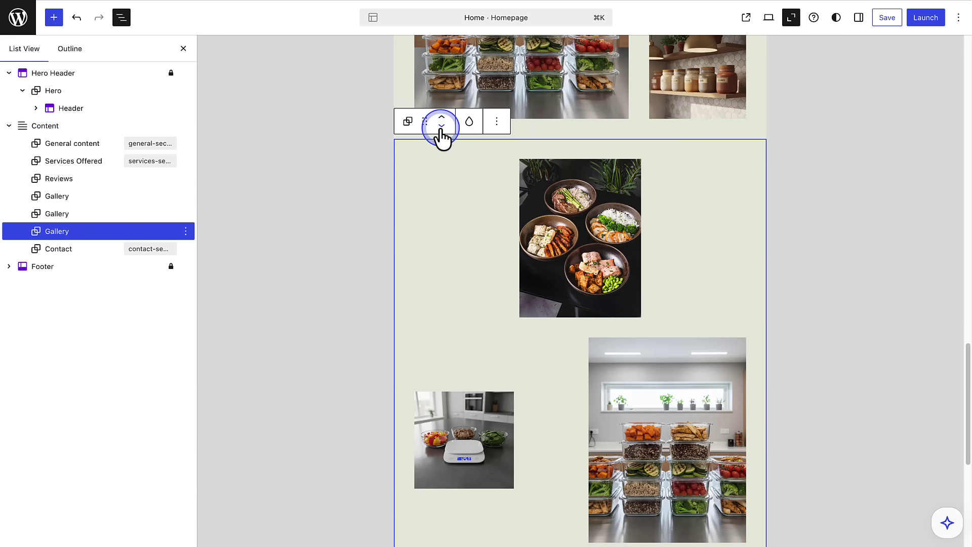
click(859, 18)
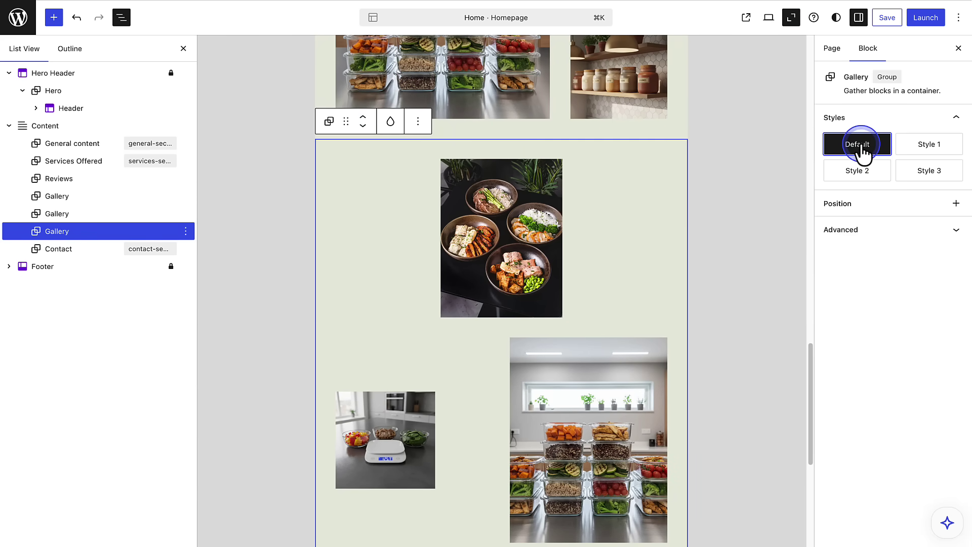
click(860, 172)
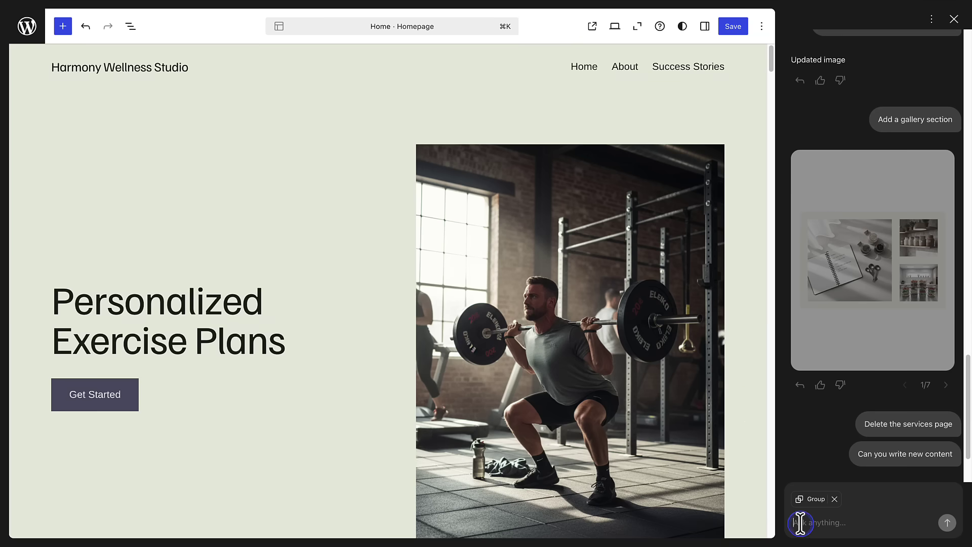
- Ask the AI assistant to 'Create a contact page'
text(Create a con)
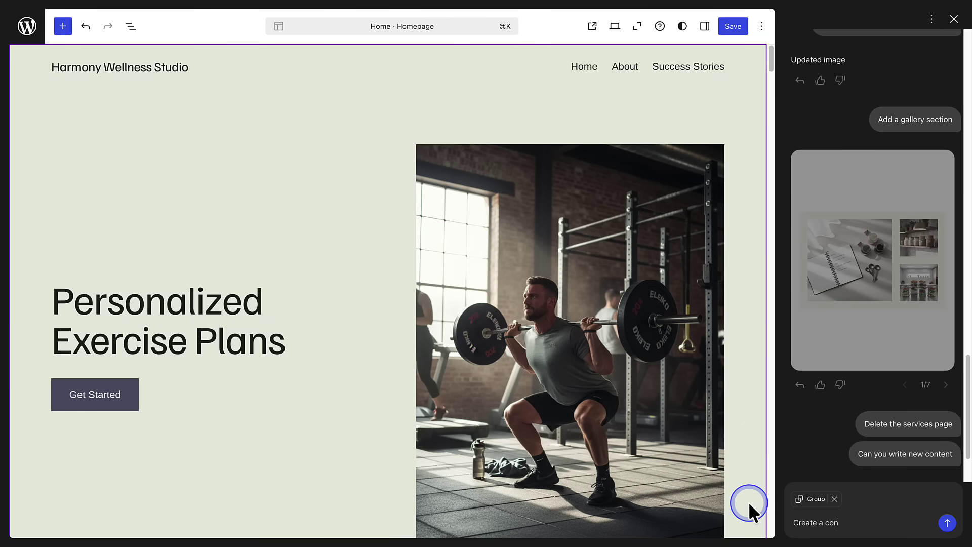
text(tact page)
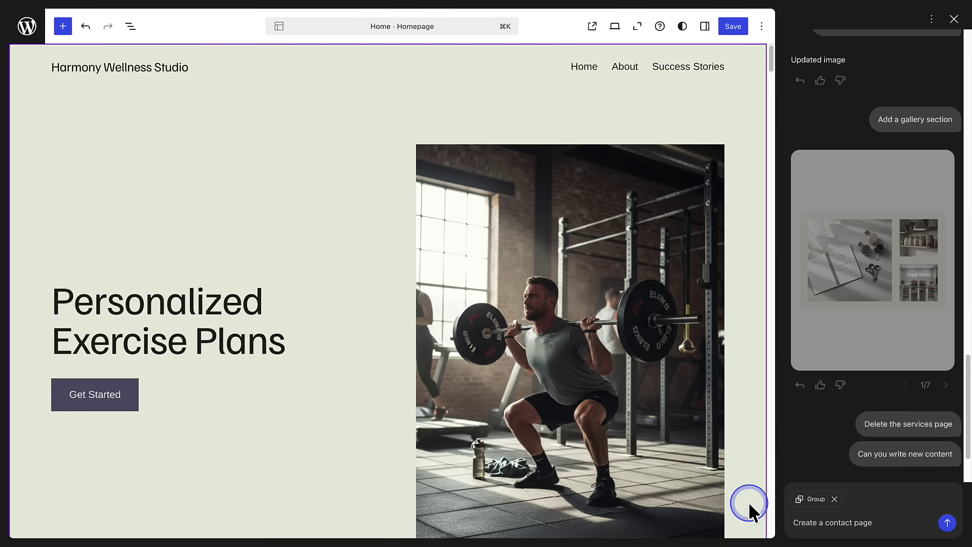
click(947, 522)
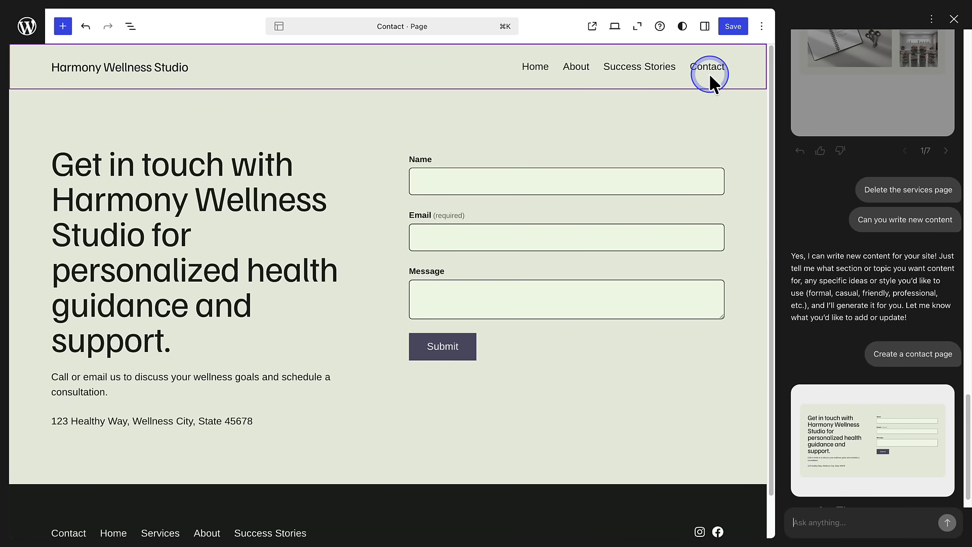
- Search the command palette for 'Success Stories' and open that page
click(400, 26)
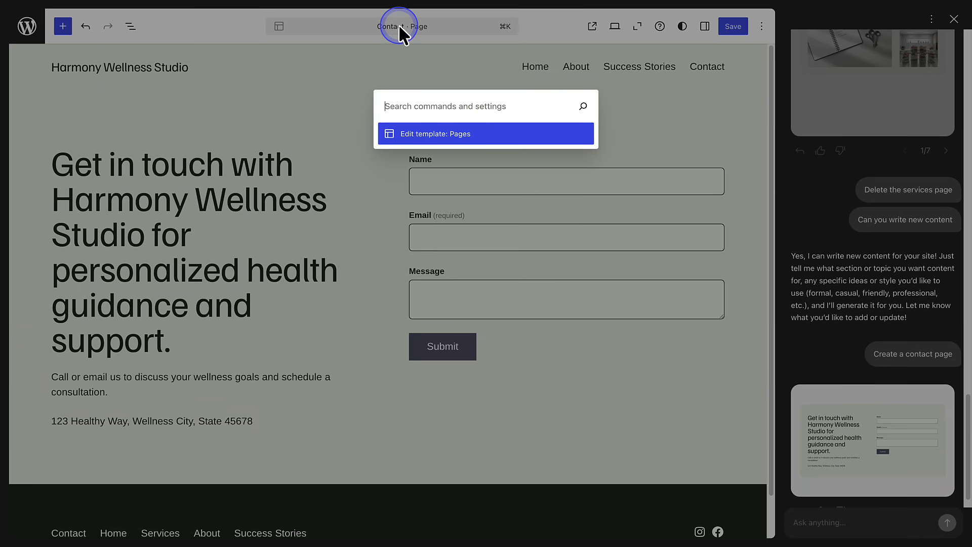
text(Success Stor)
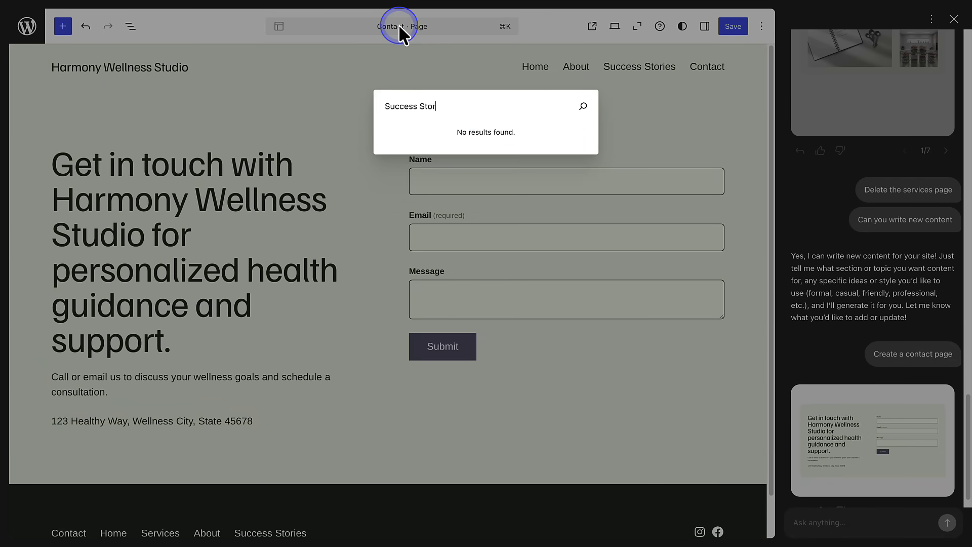
text(ies)
click(427, 133)
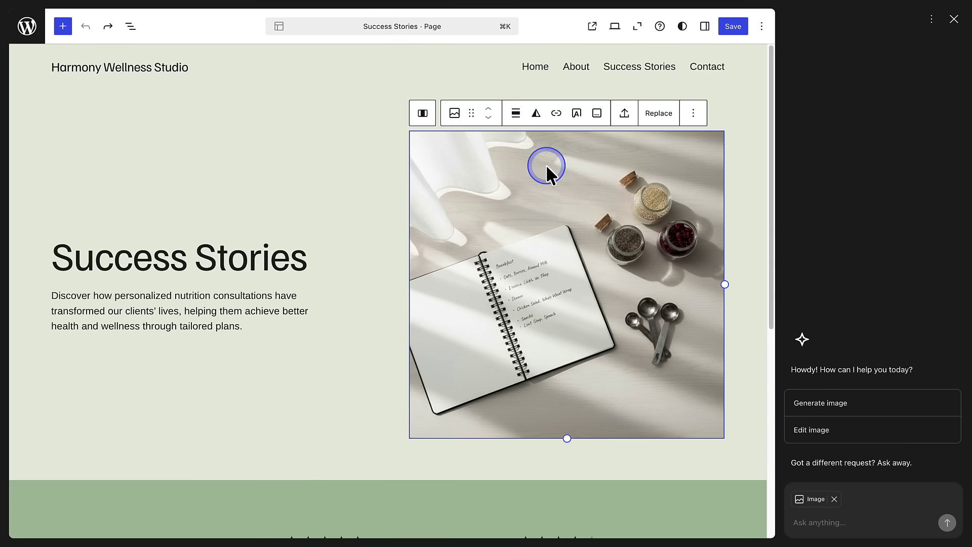
- Add an empty block after the Success Stories hero section and browse the Featured patterns
click(269, 118)
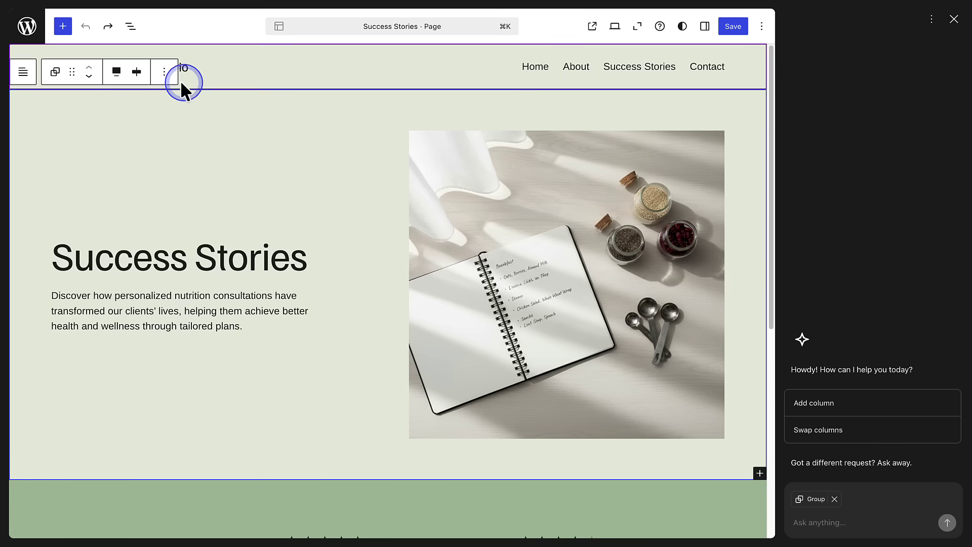
click(164, 71)
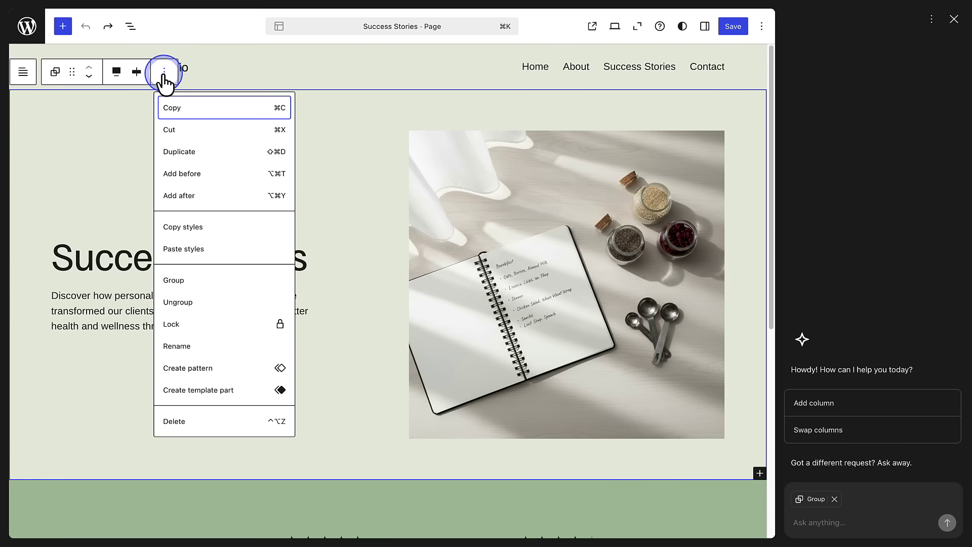
click(177, 194)
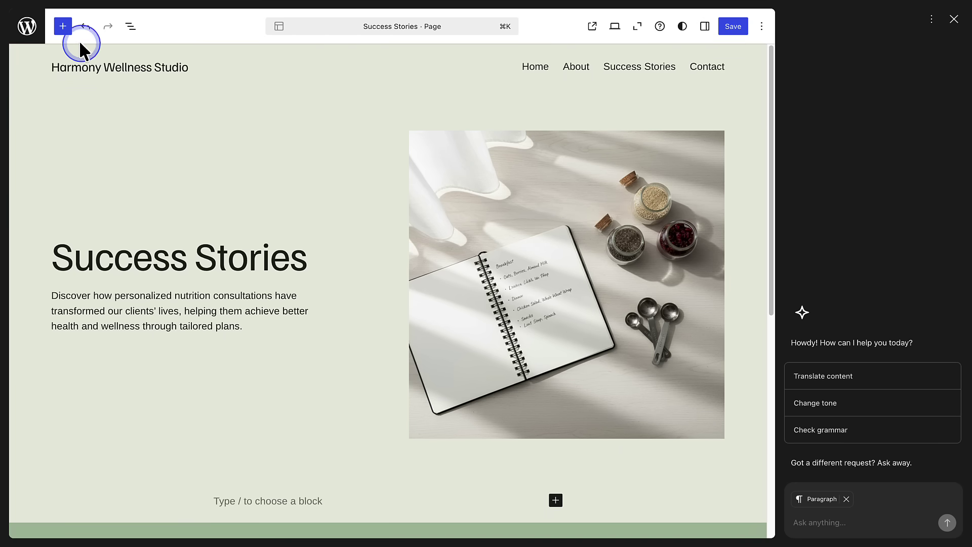
click(62, 26)
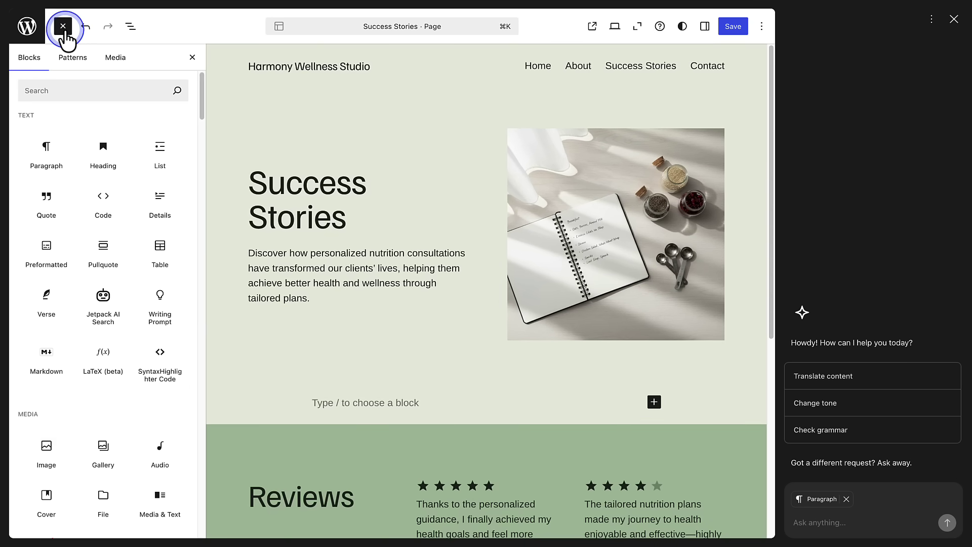
click(73, 58)
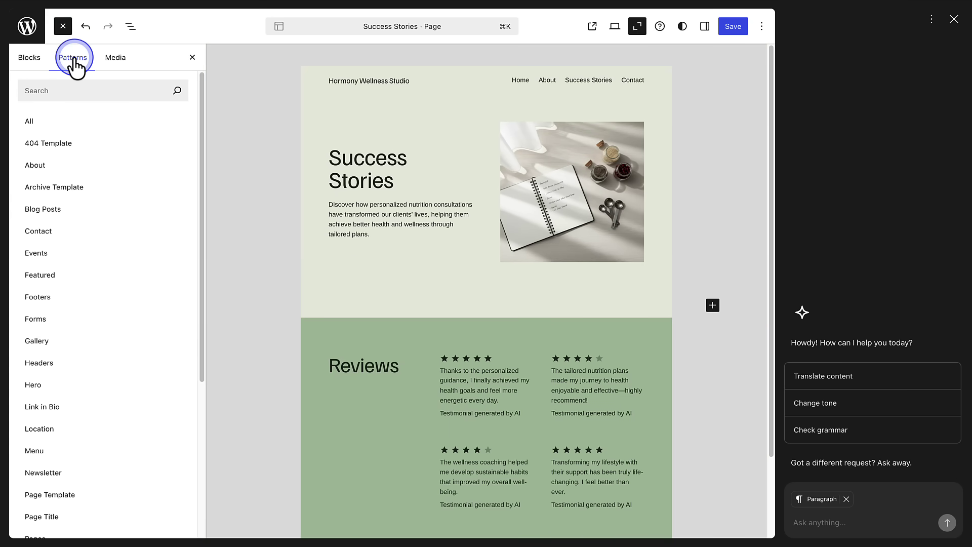
click(57, 284)
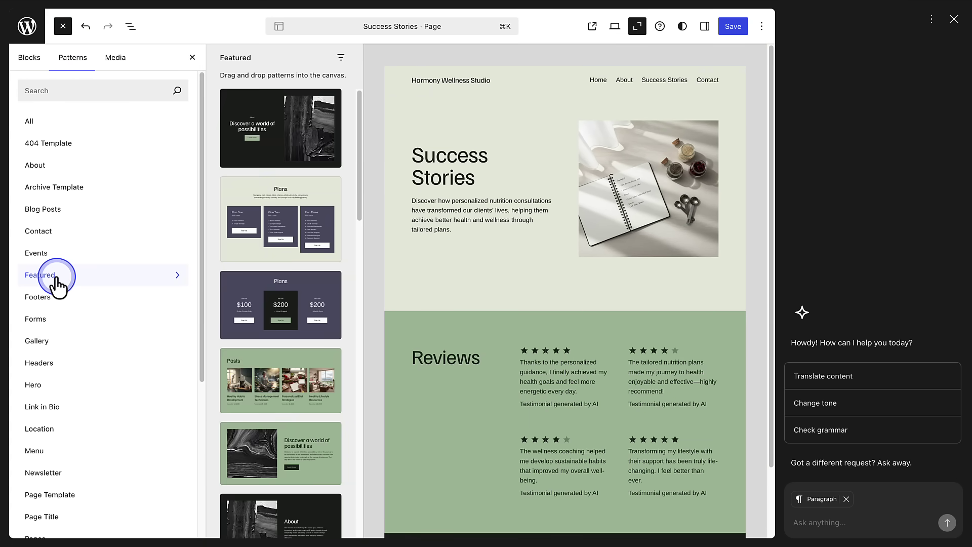
- Open the bakery site's Home page from the pages list in the editor
click(473, 181)
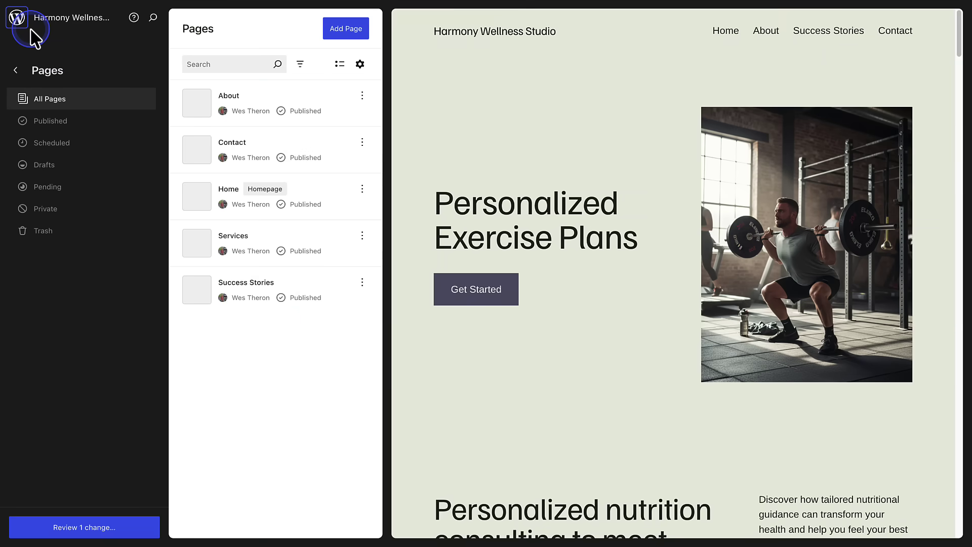
click(303, 191)
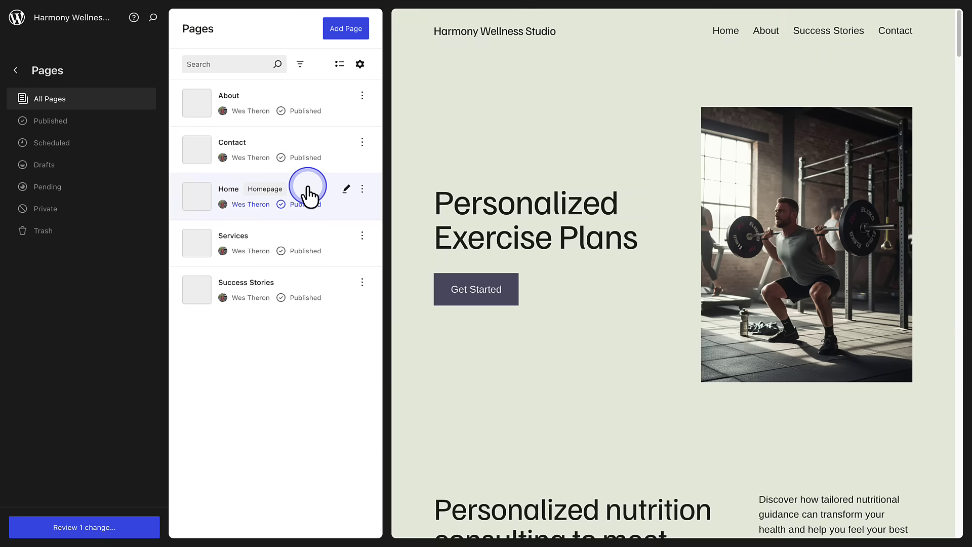
click(653, 189)
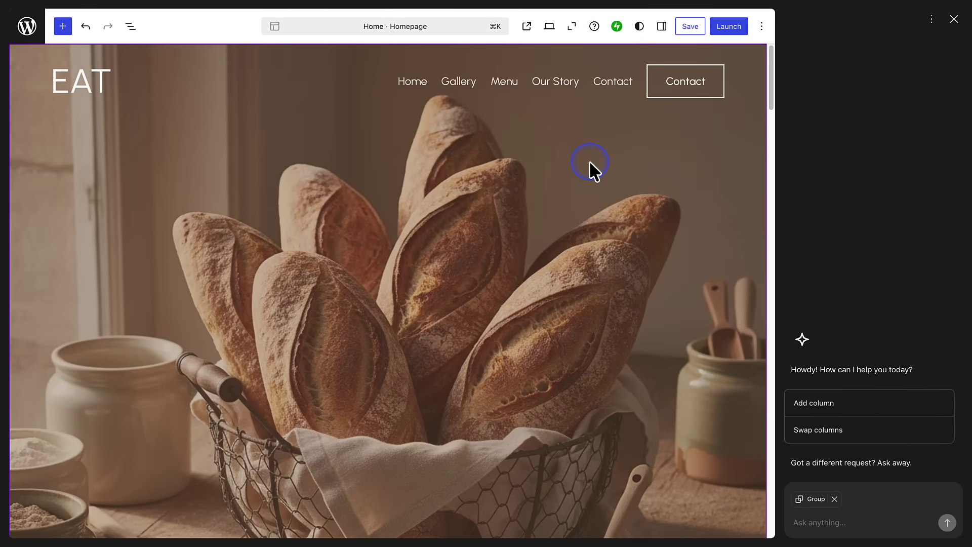